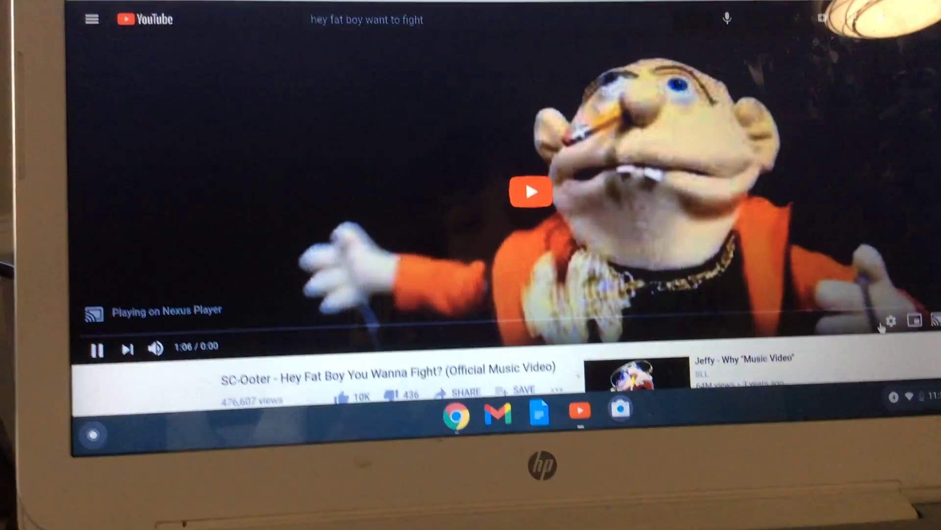
pyautogui.click(934, 320)
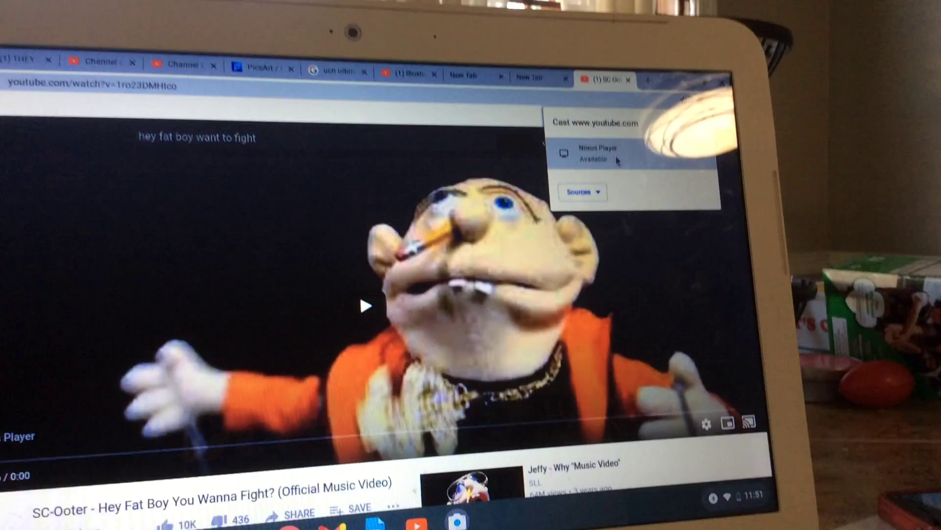
# Start casting the YouTube page to the Nexus Player.
pyautogui.click(619, 159)
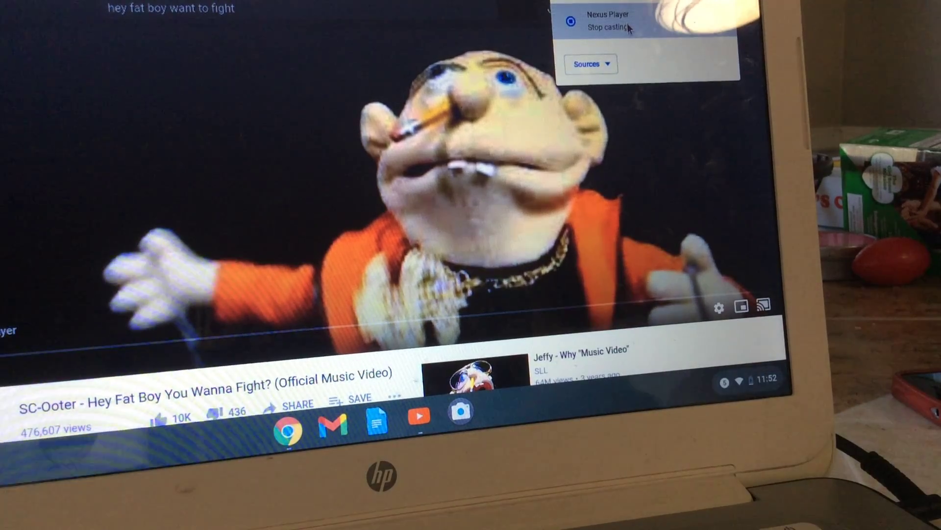
# Send the 'Hey Fat Boy You Wanna Fight?' video to play on the Nexus Player.
pyautogui.click(628, 23)
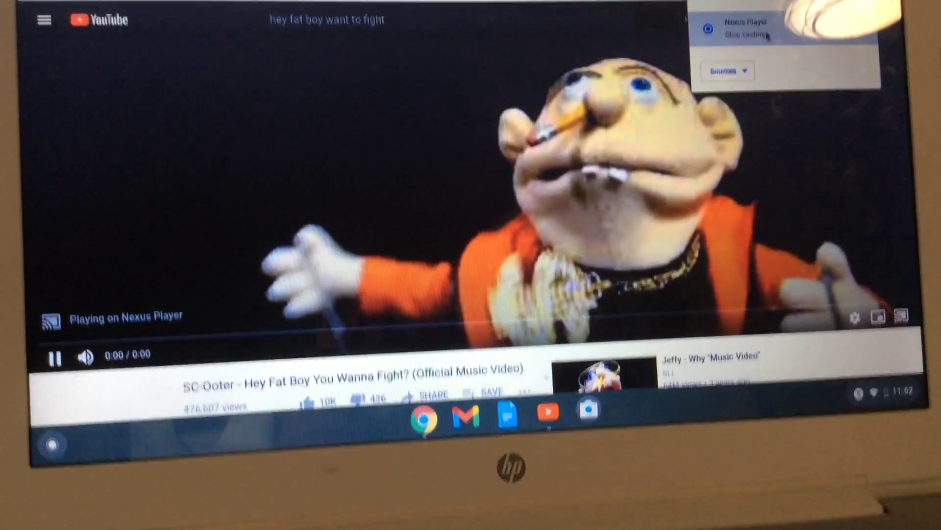